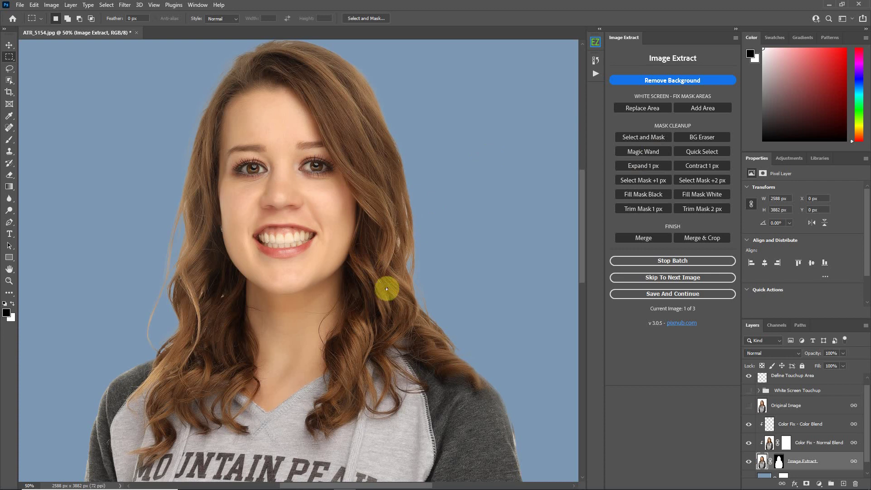
- Examine the extracted portrait's hair, face and shoulder edges against the blue background
{"action": "scroll", "coordinate": [456, 274], "scroll_direction": "up", "scroll_amount": 4}
{"action": "scroll", "coordinate": [456, 274], "scroll_direction": "right", "scroll_amount": 2}
{"action": "scroll", "coordinate": [500, 143], "scroll_direction": "down", "scroll_amount": 4}
{"action": "scroll", "coordinate": [499, 143], "scroll_direction": "left", "scroll_amount": 2}
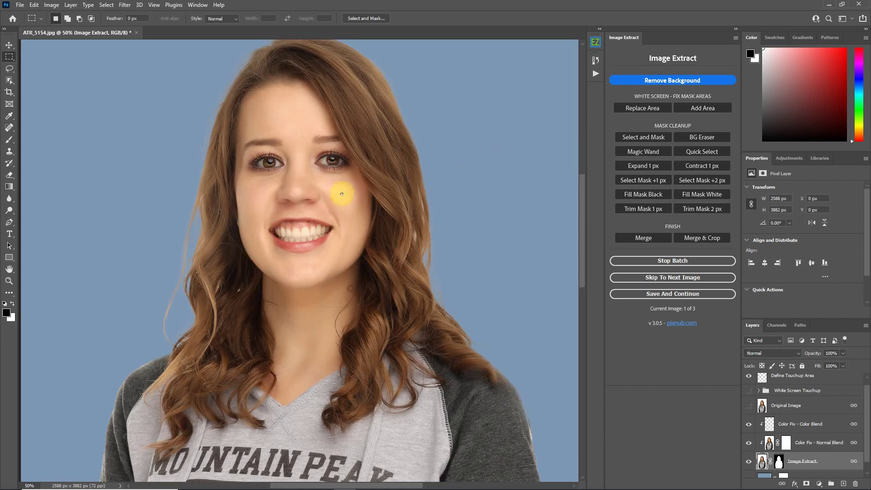
{"action": "scroll", "coordinate": [331, 301], "scroll_direction": "down", "scroll_amount": 1}
{"action": "scroll", "coordinate": [322, 257], "scroll_direction": "left", "scroll_amount": 1}
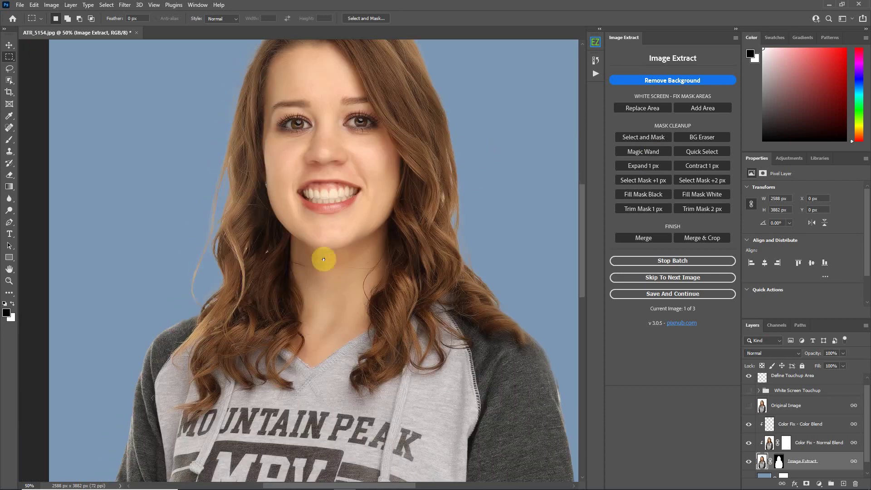
{"action": "scroll", "coordinate": [331, 295], "scroll_direction": "up", "scroll_amount": 1}
{"action": "scroll", "coordinate": [330, 295], "scroll_direction": "right", "scroll_amount": 1}
{"action": "scroll", "coordinate": [534, 234], "scroll_direction": "right", "scroll_amount": 1}
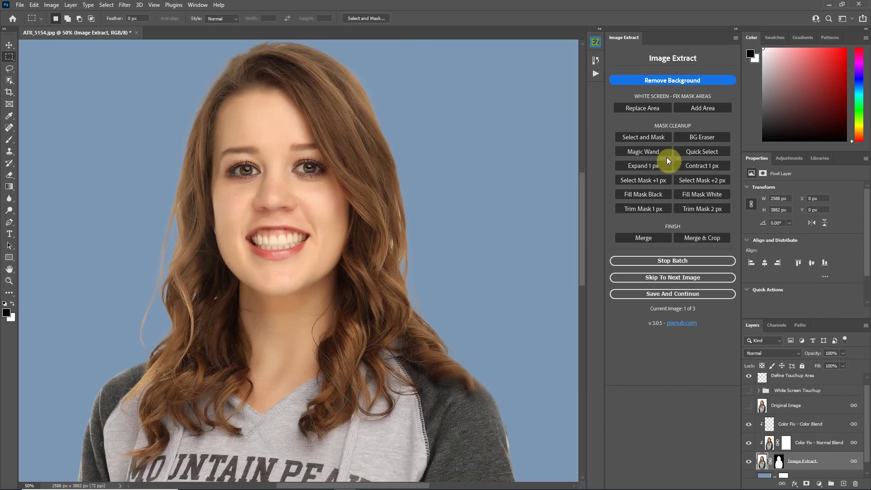
- View the Image Extract layer's mask in the Select and Mask workspace several times, leaving each time without applying changes
{"action": "left_click", "coordinate": [643, 137]}
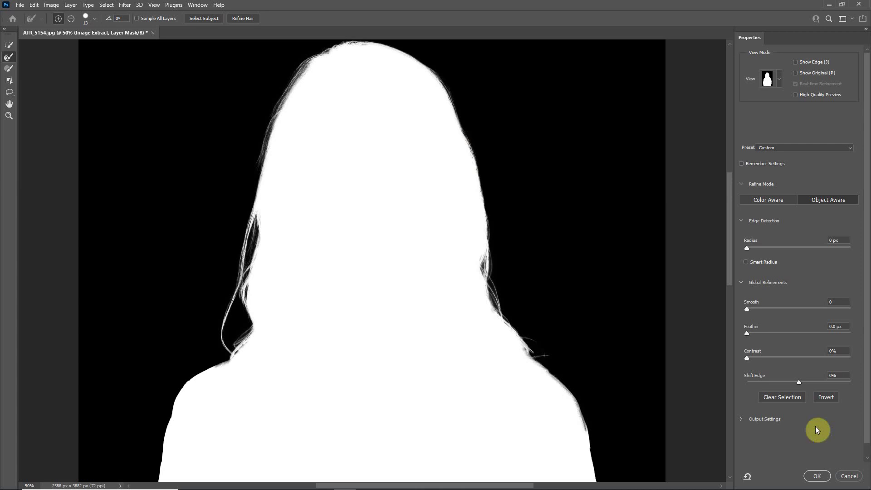
{"action": "left_click", "coordinate": [845, 471]}
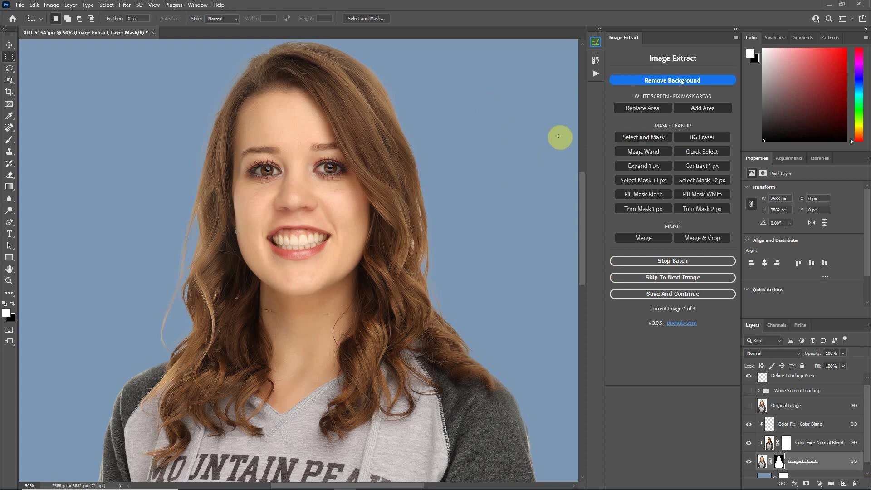
{"action": "key", "text": "k"}
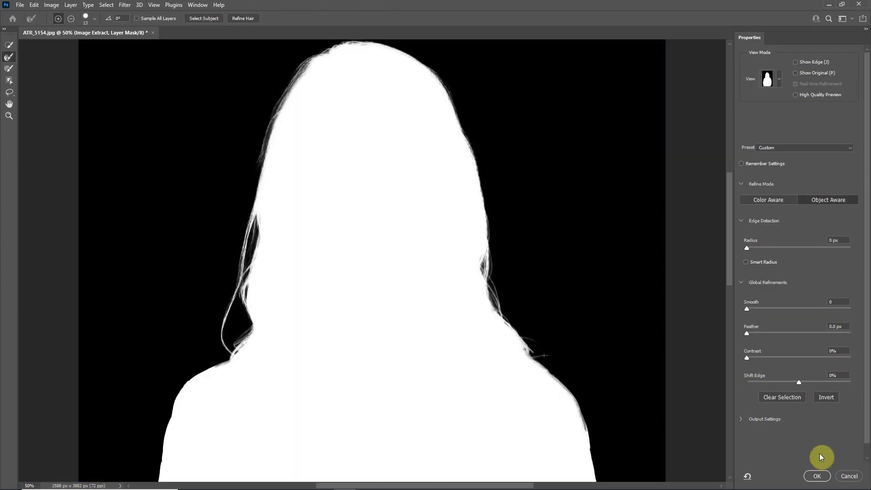
{"action": "left_click", "coordinate": [850, 476]}
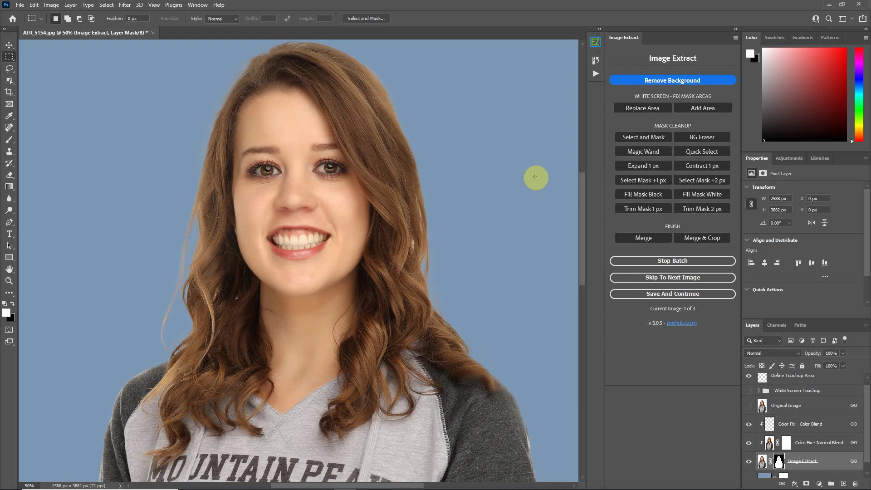
{"action": "key", "text": "alt+ctrl+r"}
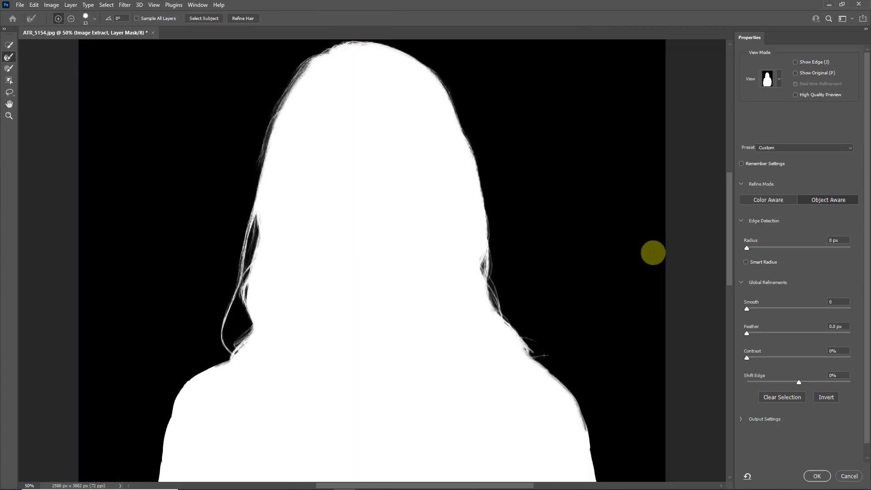
{"action": "left_click", "coordinate": [847, 474]}
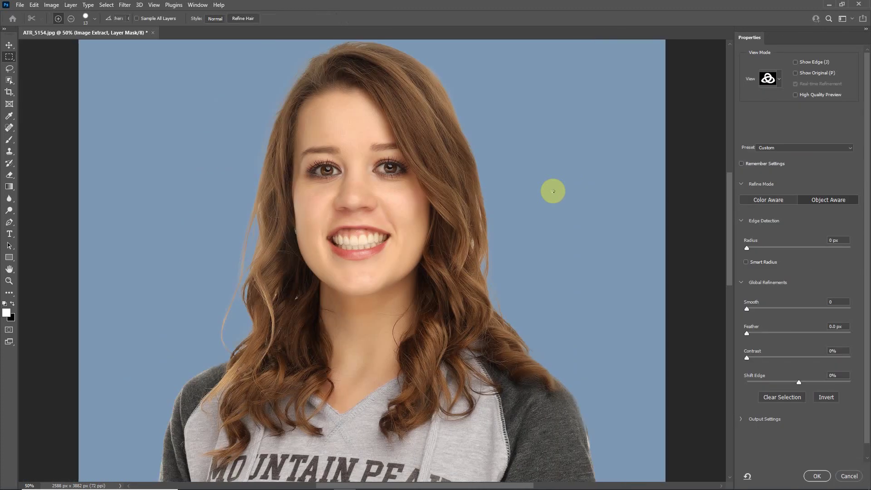
{"action": "key", "text": "k"}
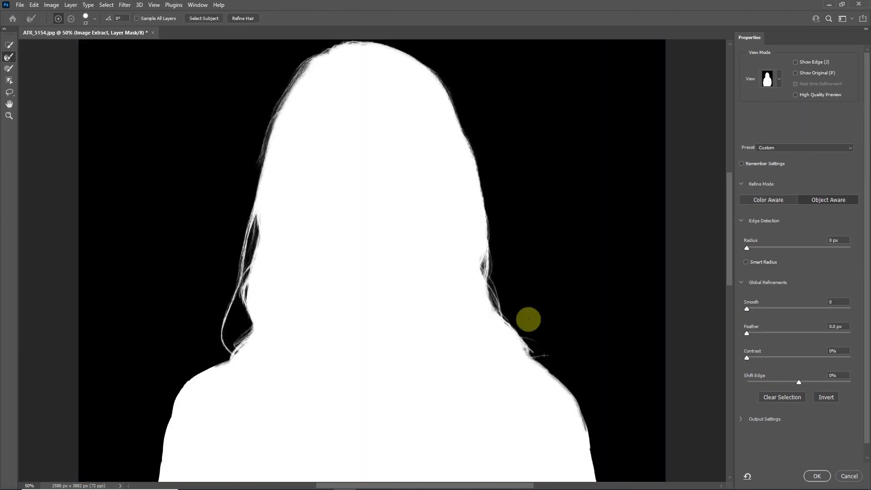
{"action": "left_click", "coordinate": [848, 476]}
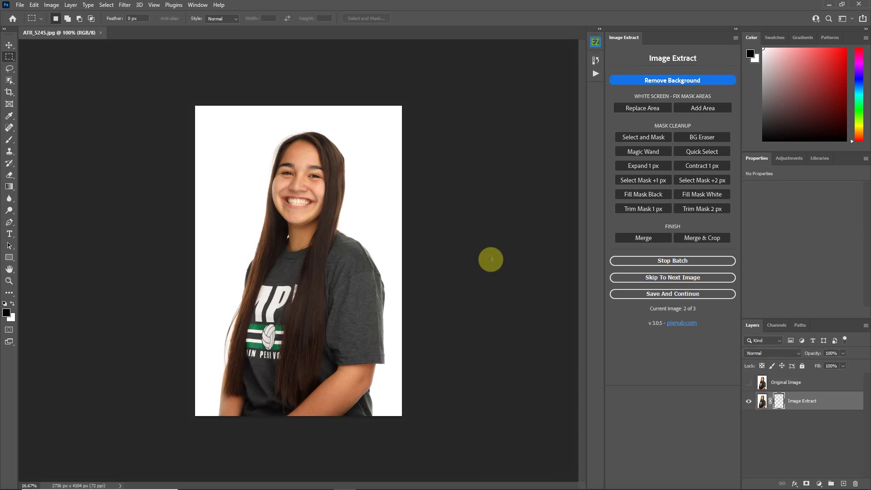
- Switch to Brackets and change the opening tag of the btnSelectAndMask button in image-extract.html to sp-button
{"action": "key", "text": "alt+Tab"}
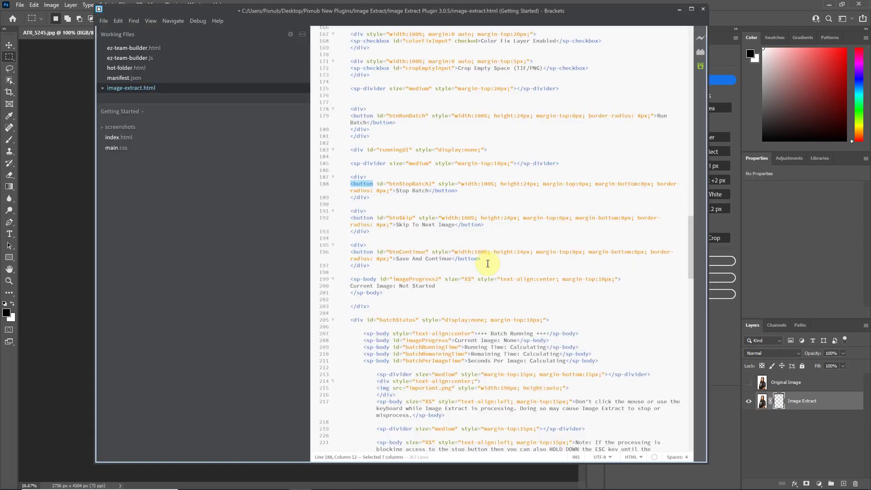
{"action": "left_click", "coordinate": [435, 184]}
{"action": "scroll", "coordinate": [429, 192], "scroll_direction": "up", "scroll_amount": 15}
{"action": "scroll", "coordinate": [429, 192], "scroll_direction": "up", "scroll_amount": 15}
{"action": "scroll", "coordinate": [428, 192], "scroll_direction": "down", "scroll_amount": 2}
{"action": "left_click", "coordinate": [363, 214]}
{"action": "left_click_drag", "start_coordinate": [364, 215], "coordinate": [478, 207]}
{"action": "mouse_move", "coordinate": [364, 167]}
{"action": "left_mouse_down"}
{"action": "mouse_move", "coordinate": [442, 171]}
{"action": "mouse_move", "coordinate": [380, 165]}
{"action": "left_mouse_up"}
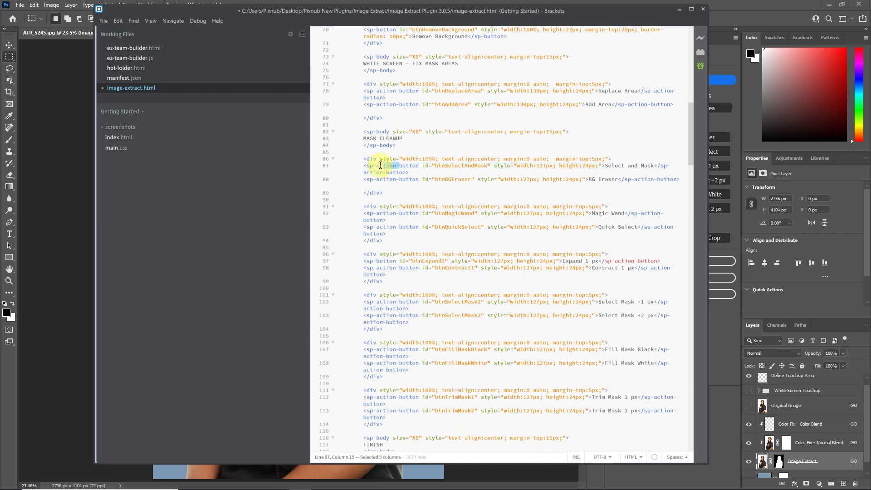
{"action": "key", "text": "BackSpace"}
{"action": "left_click_drag", "start_coordinate": [396, 166], "coordinate": [363, 165]}
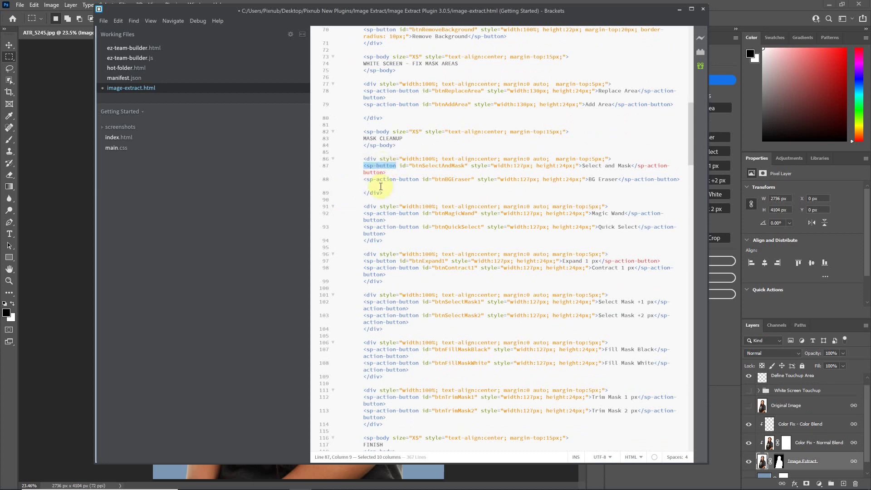
{"action": "left_click_drag", "start_coordinate": [379, 168], "coordinate": [395, 198]}
- Inspect the opening tag of the Run Batch button in image-extract.html, and minimise the code editor to return to Photoshop
{"action": "scroll", "coordinate": [395, 197], "scroll_direction": "down", "scroll_amount": 20}
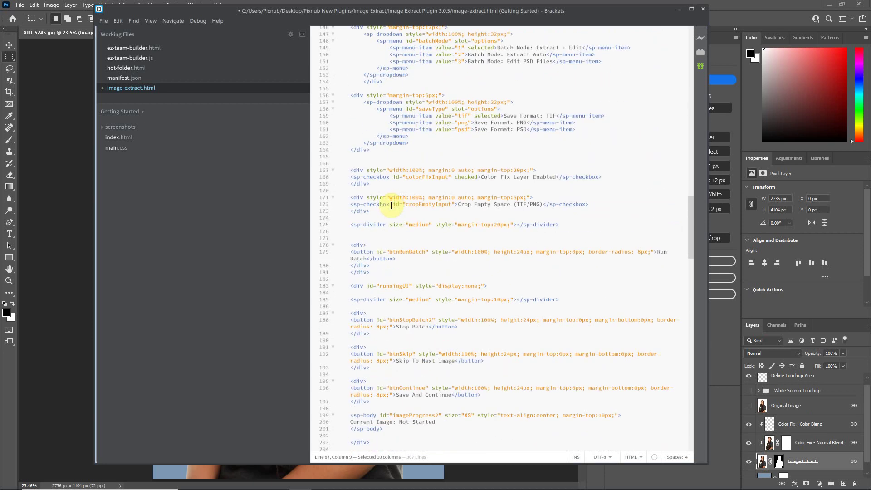
{"action": "left_click_drag", "start_coordinate": [372, 252], "coordinate": [350, 250]}
{"action": "scroll", "coordinate": [364, 245], "scroll_direction": "down", "scroll_amount": 2}
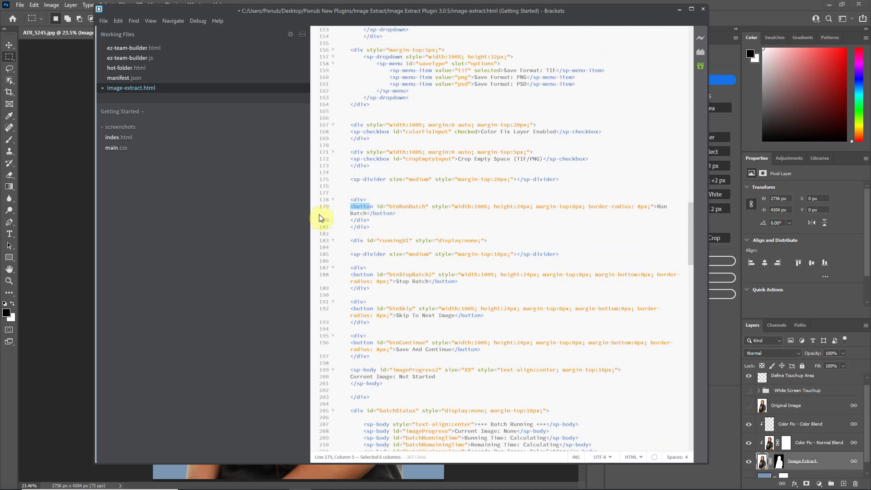
{"action": "left_click", "coordinate": [373, 207]}
{"action": "left_click_drag", "start_coordinate": [373, 205], "coordinate": [352, 204]}
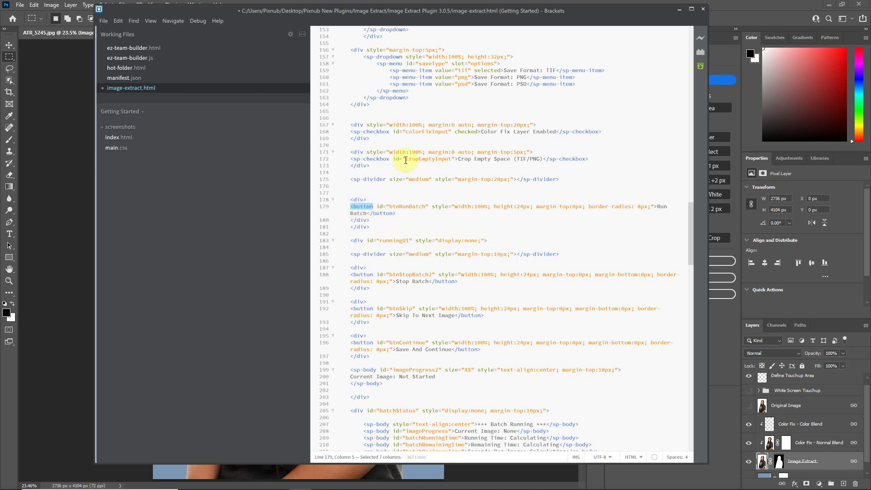
{"action": "left_click", "coordinate": [678, 10]}
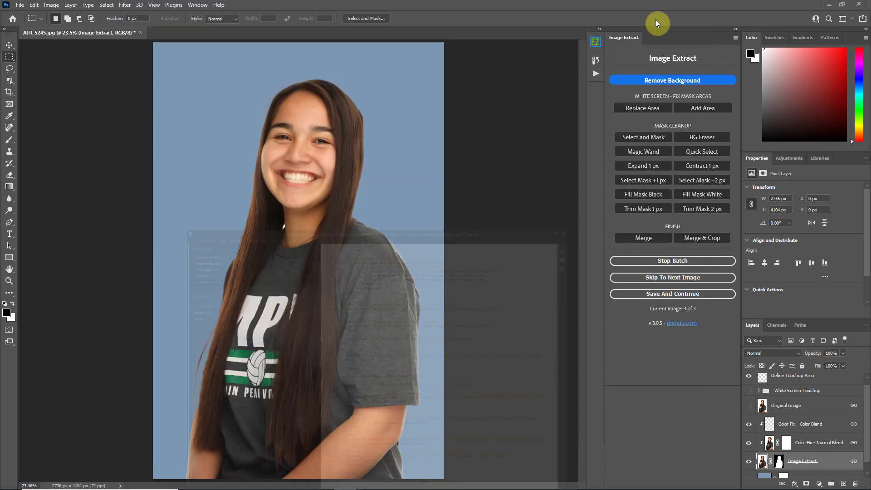